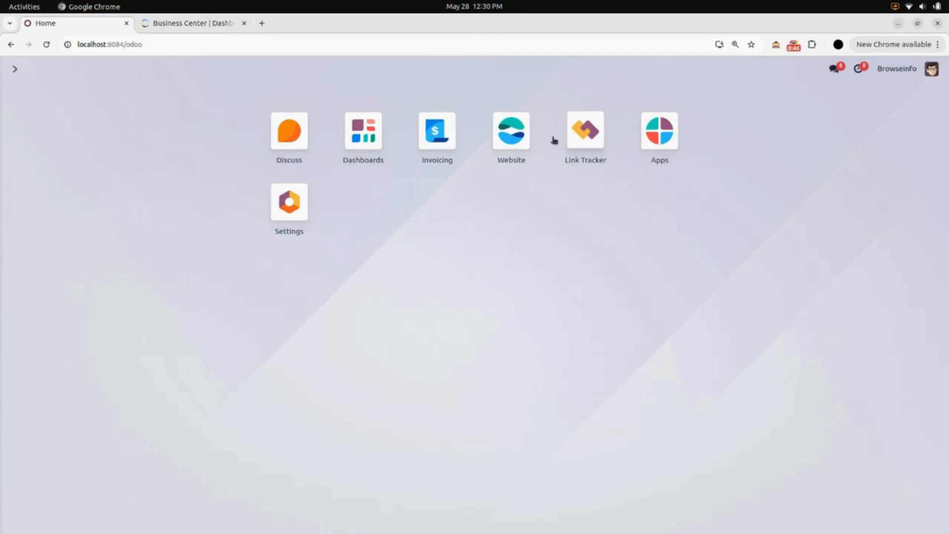
Open the Cybersource Payment provider record from the Website app's payment providers to review its state and credentials.
click(510, 132)
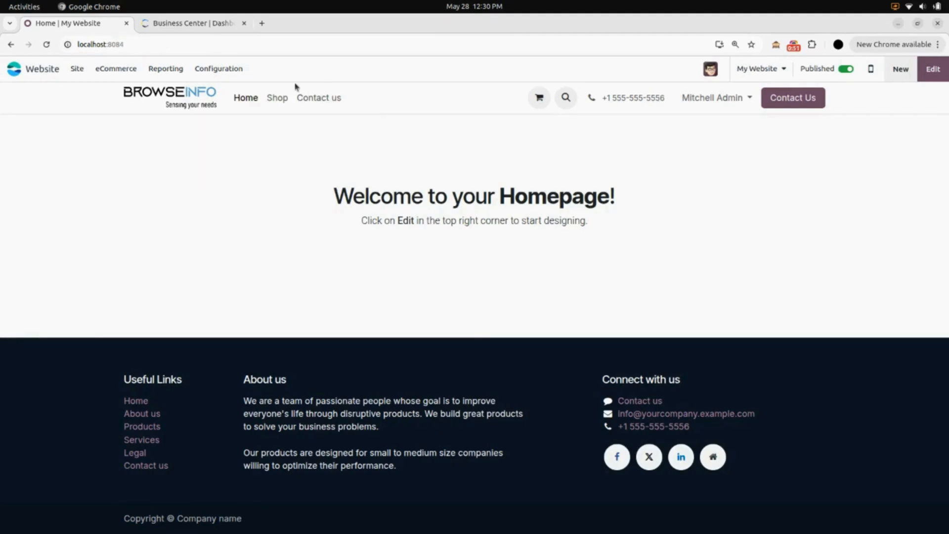
click(217, 69)
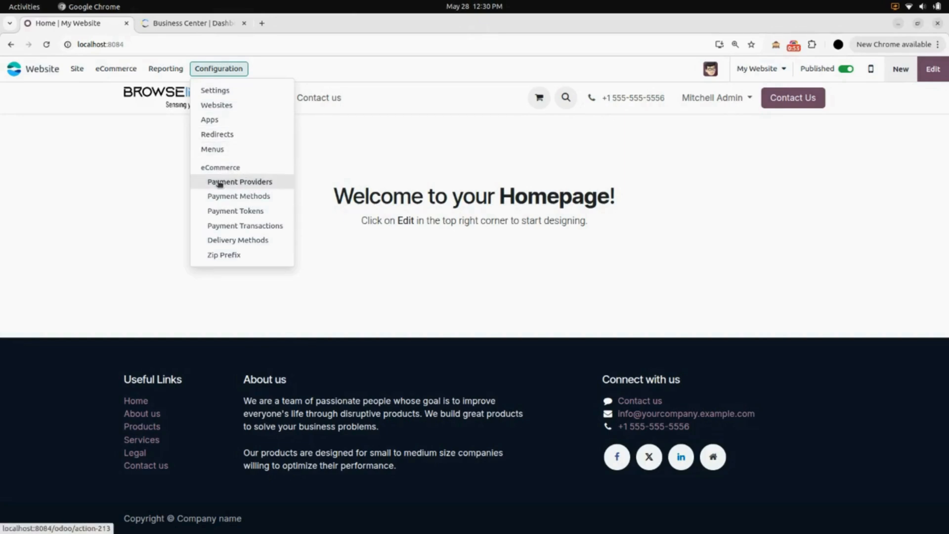
click(264, 182)
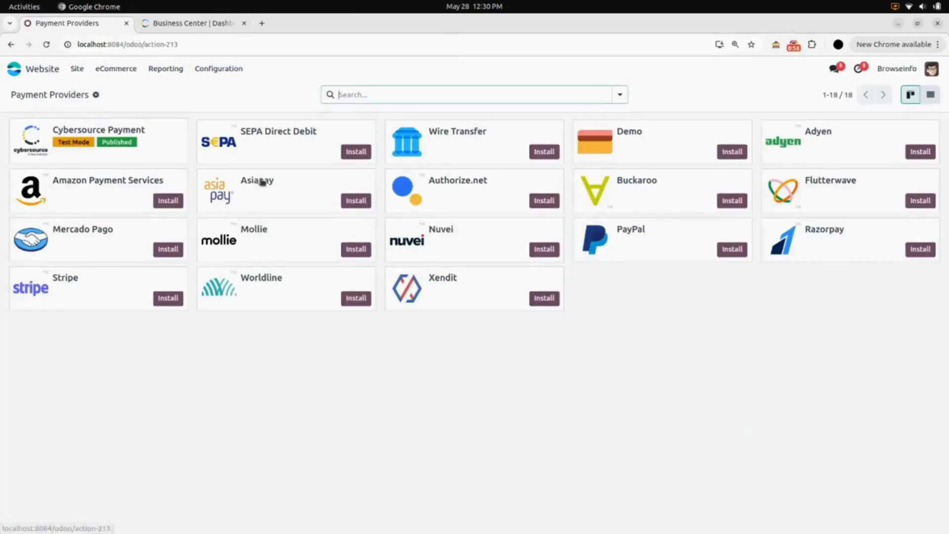
click(105, 140)
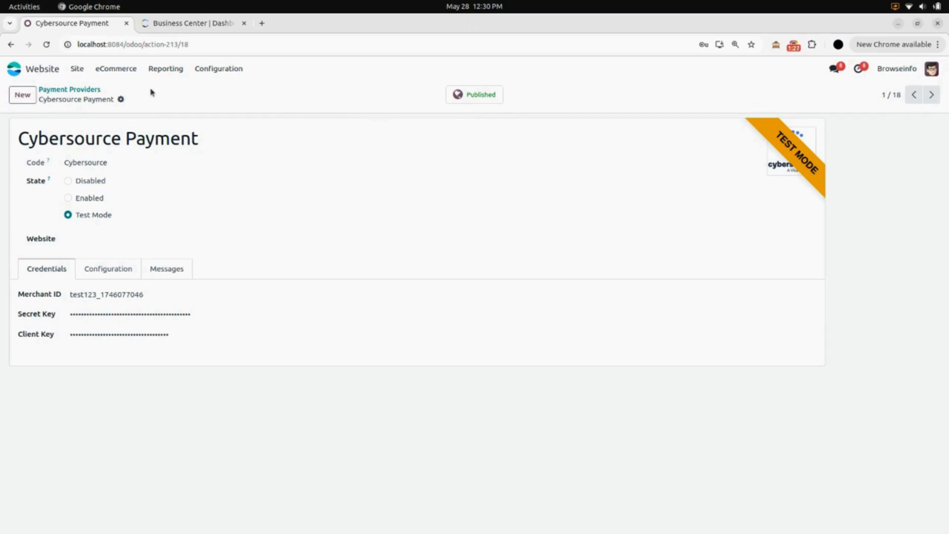
Go to the website's shop and add one Customizable Desk with Steel legs in White to the cart.
click(76, 73)
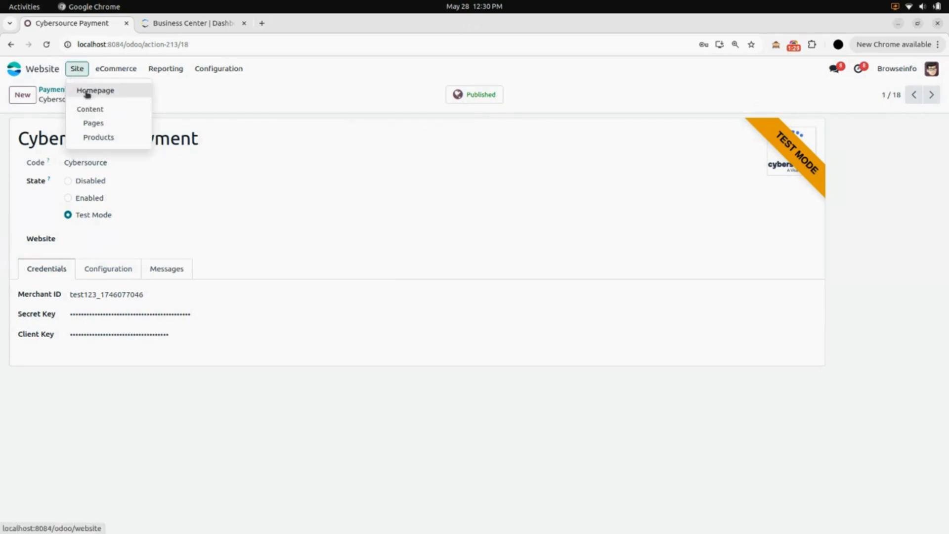
click(88, 92)
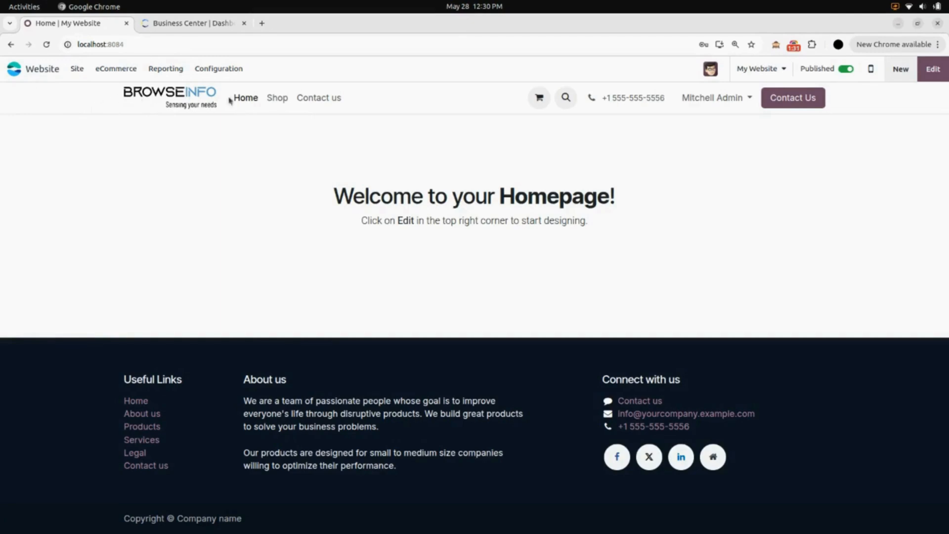
click(281, 101)
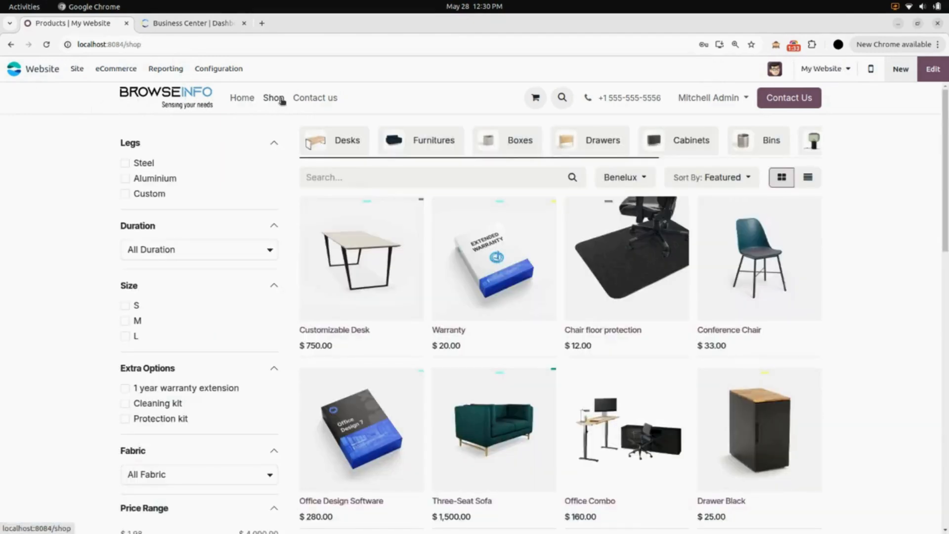
click(357, 251)
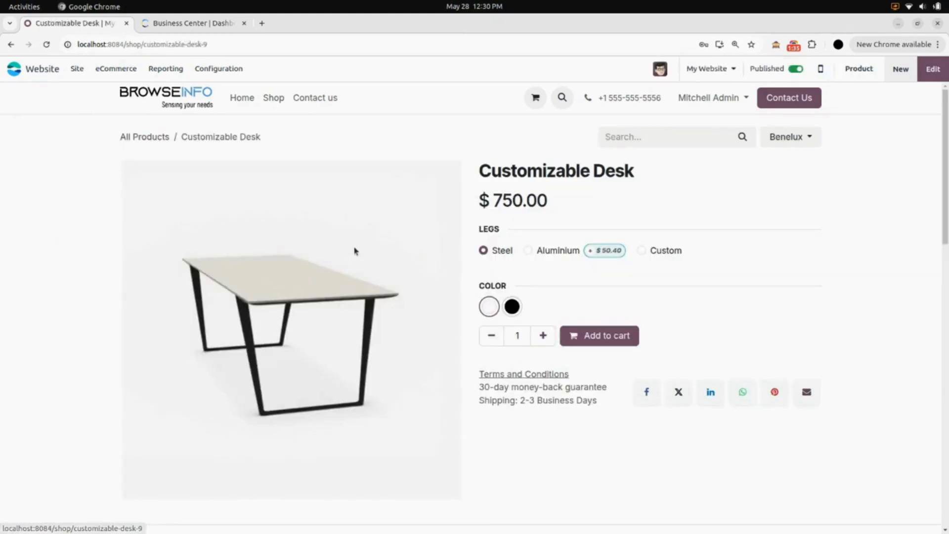
click(608, 332)
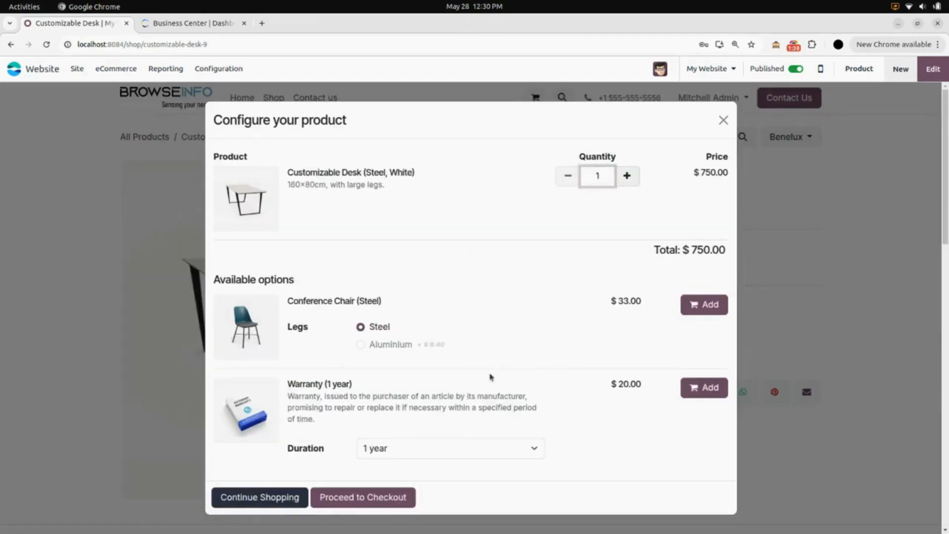
Proceed to checkout without optional products and confirm the order's existing address with Standard delivery.
click(378, 492)
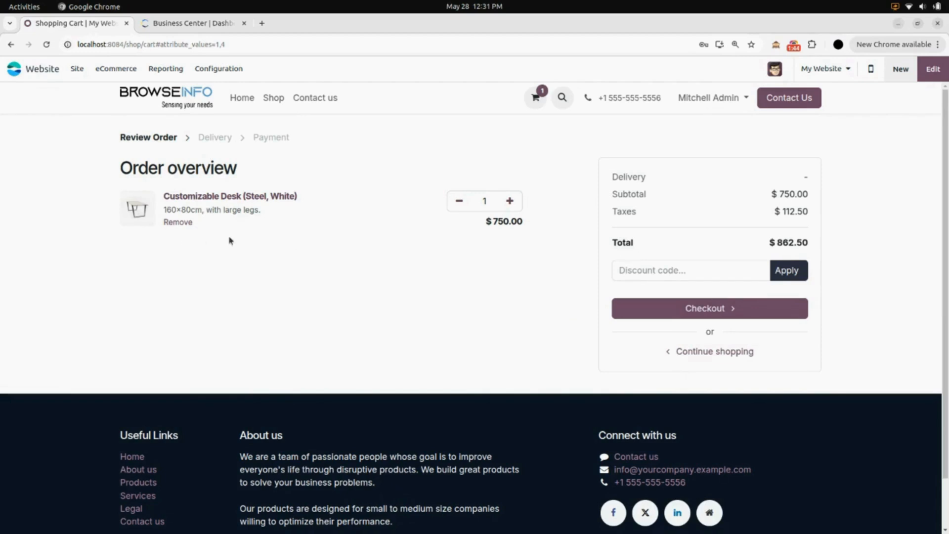
click(700, 311)
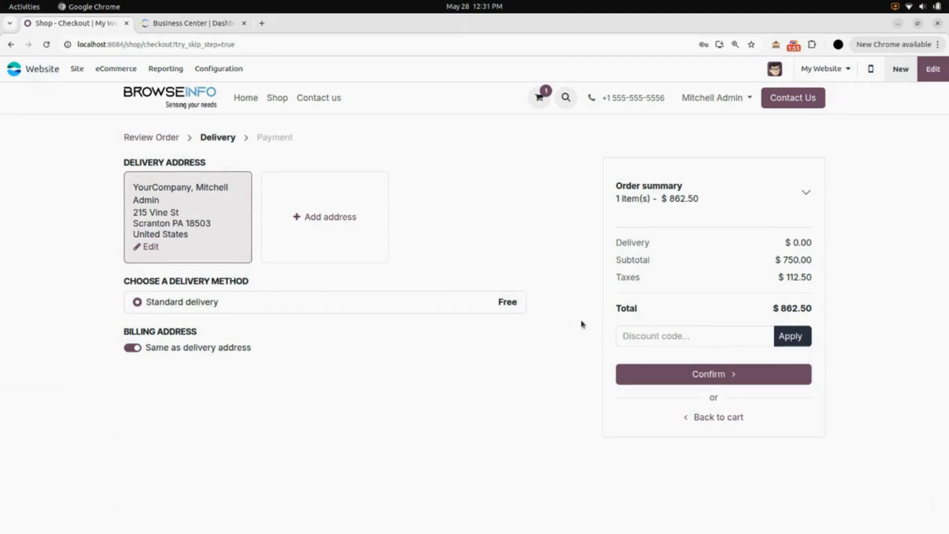
click(703, 379)
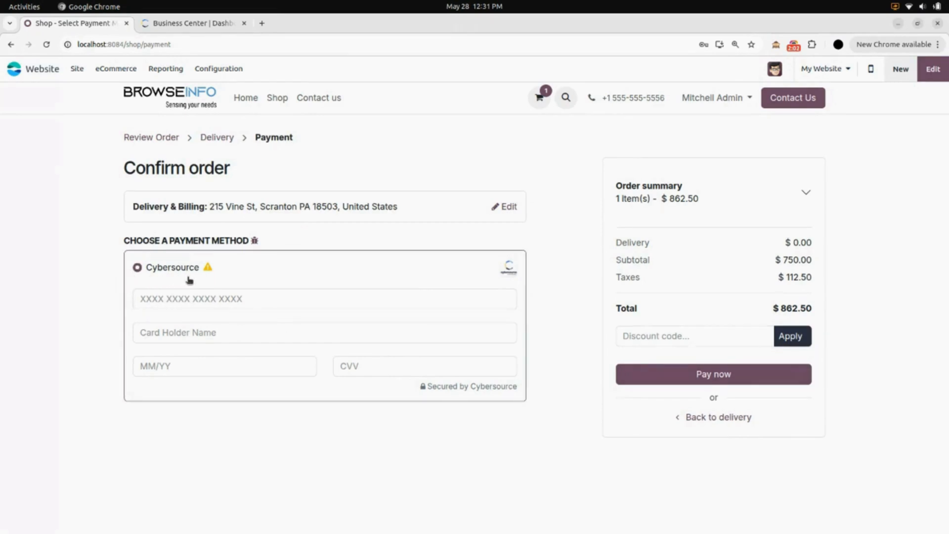
Pay for the order through Cybersource, entering the card number, card holder name Browseinfo, expiry date and CVV.
click(139, 297)
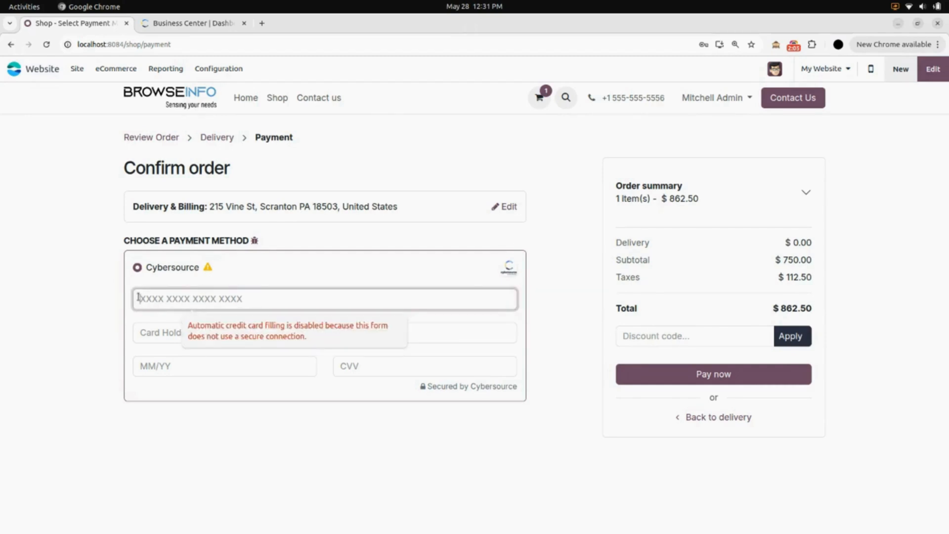
key(ctrl+v)
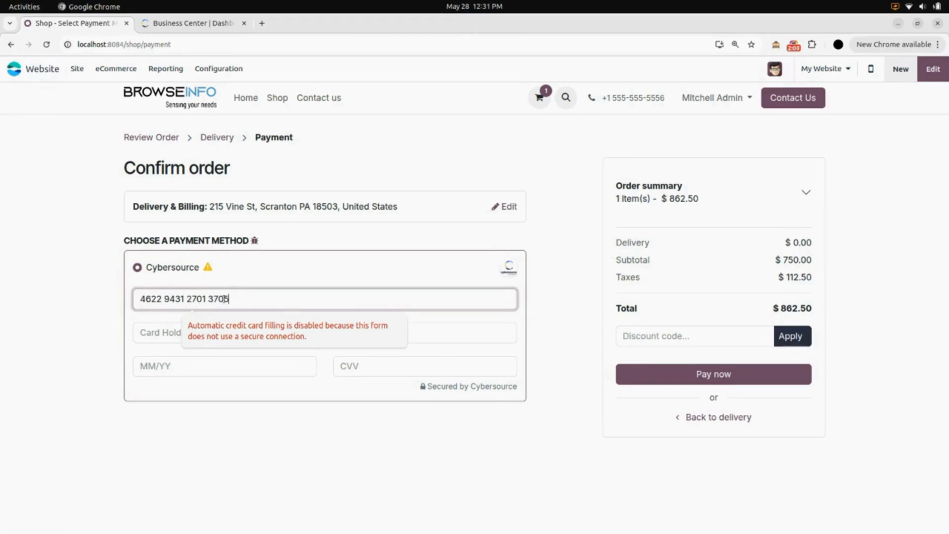
click(168, 331)
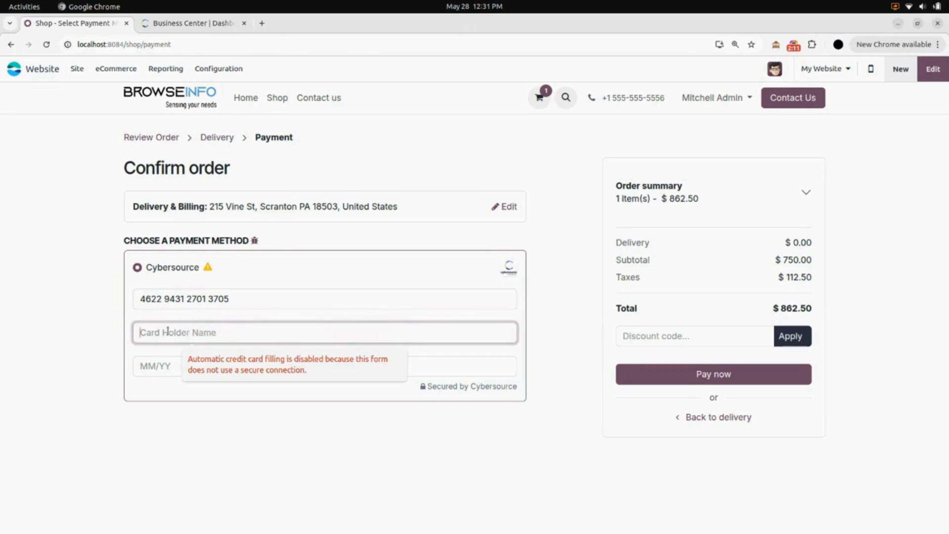
text(Browseinfo)
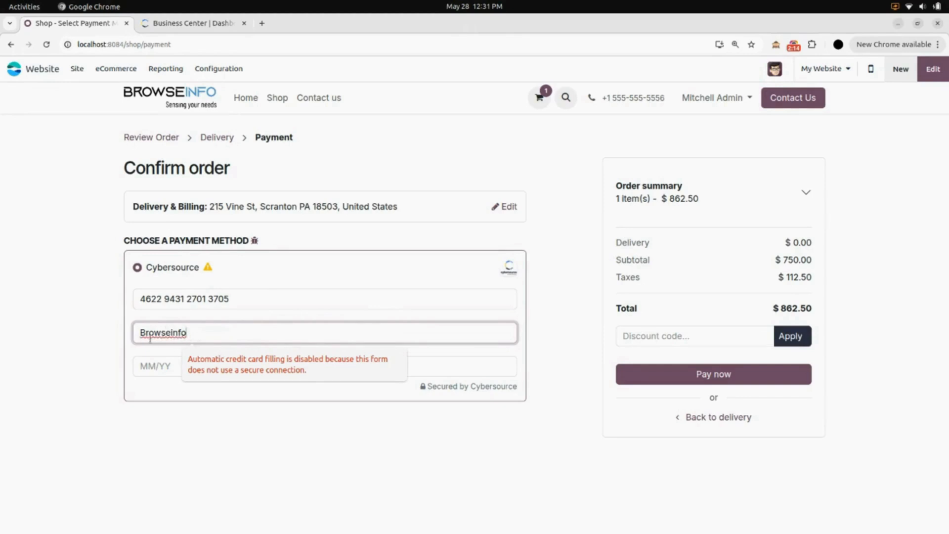
click(154, 364)
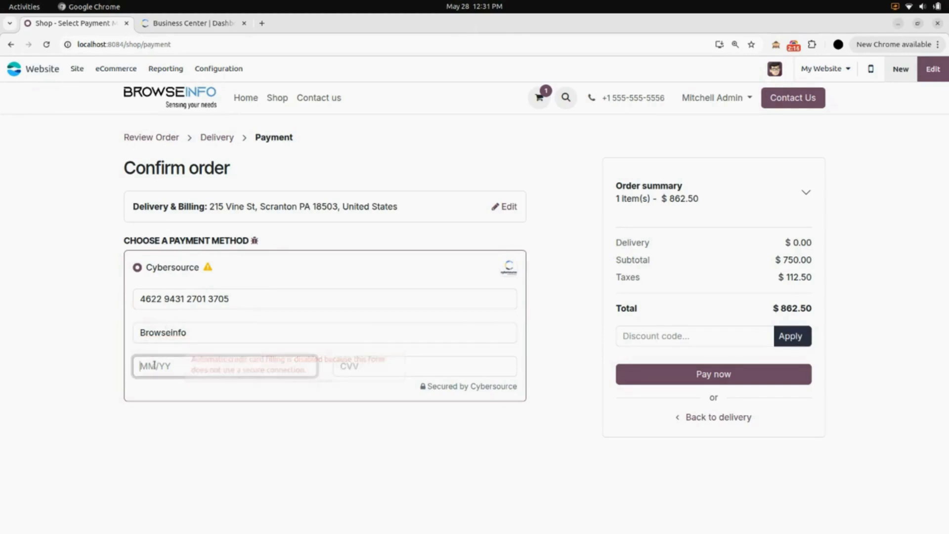
text(11/27)
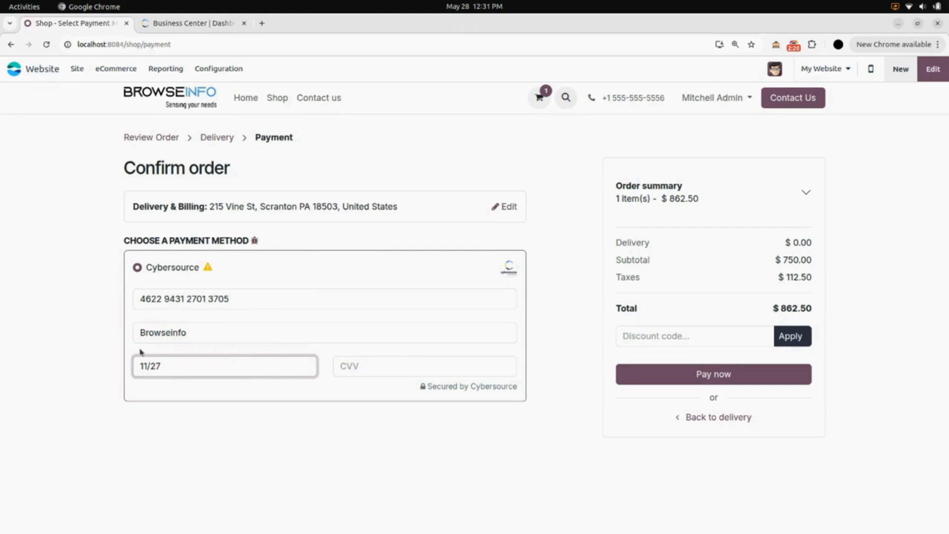
click(341, 367)
text(123)
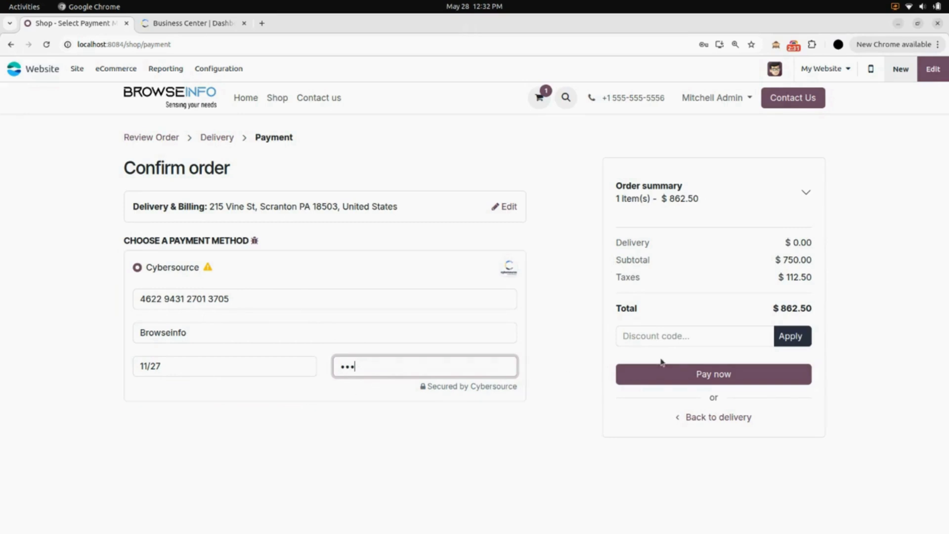
click(710, 382)
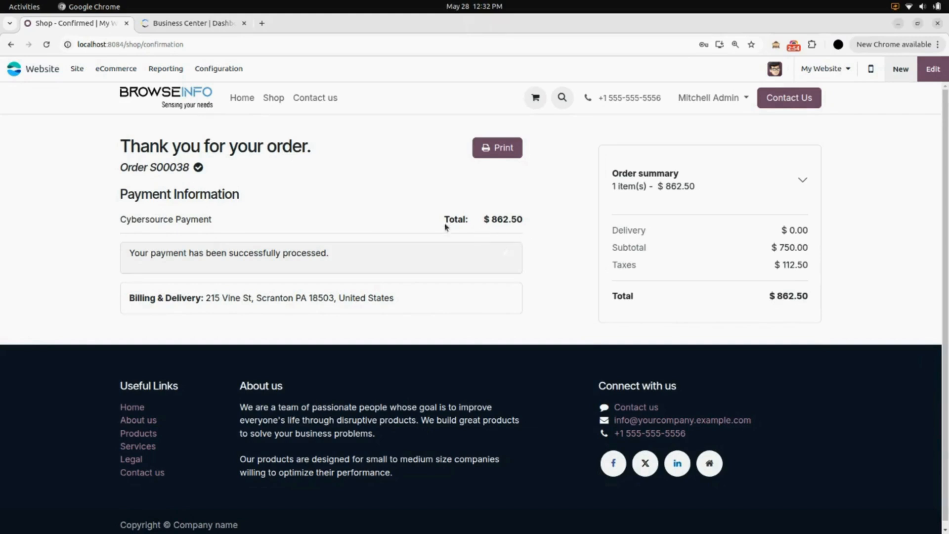
Open the new Cybersource payment transaction in the Website app's configuration and review its linked sales order and message log.
click(213, 69)
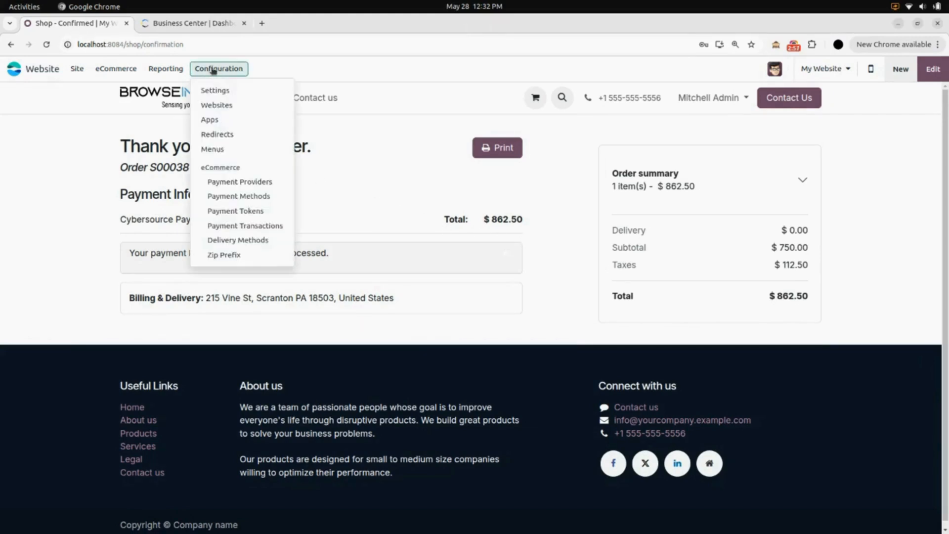
click(267, 223)
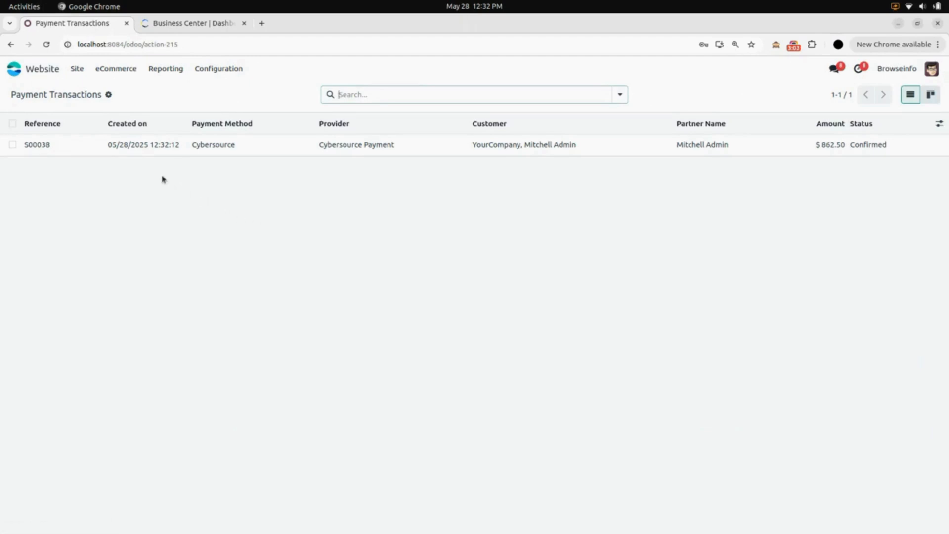
click(130, 149)
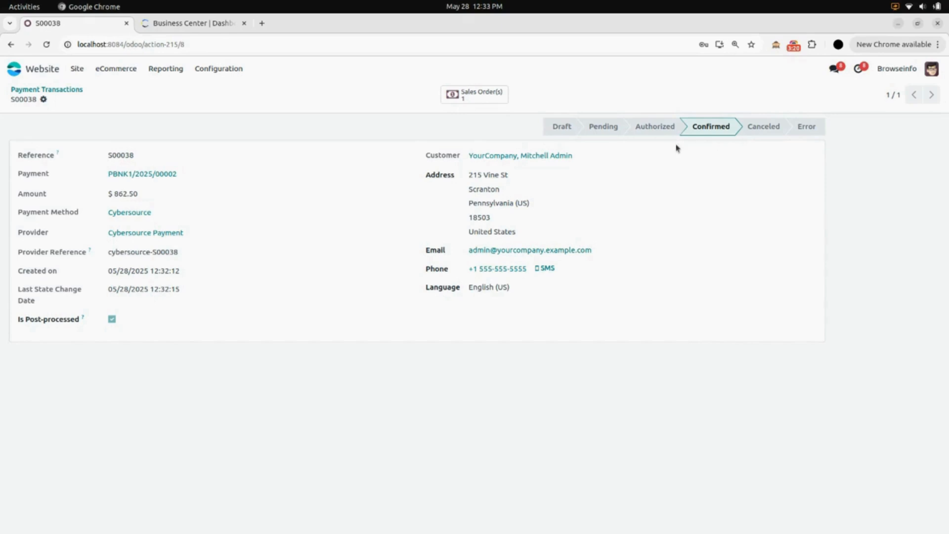
click(481, 92)
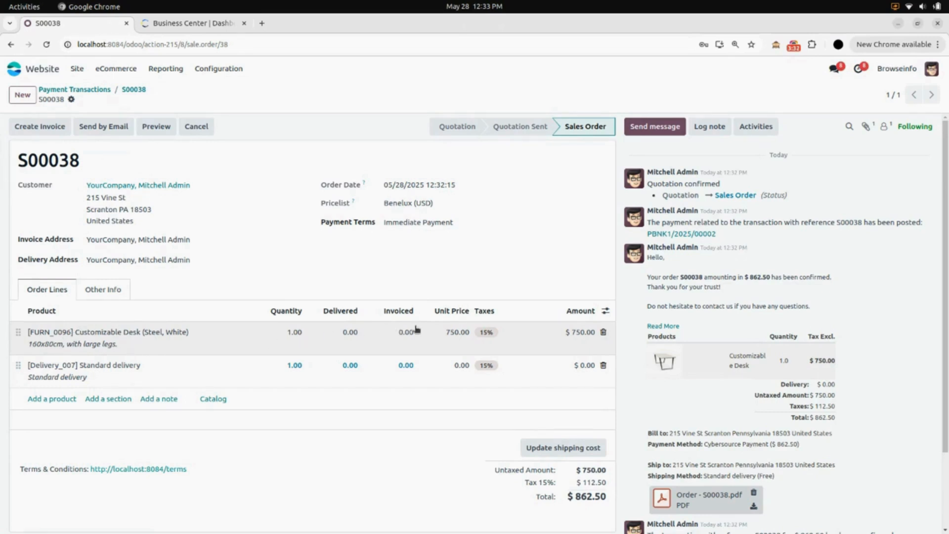
scroll(684, 298, down, 3)
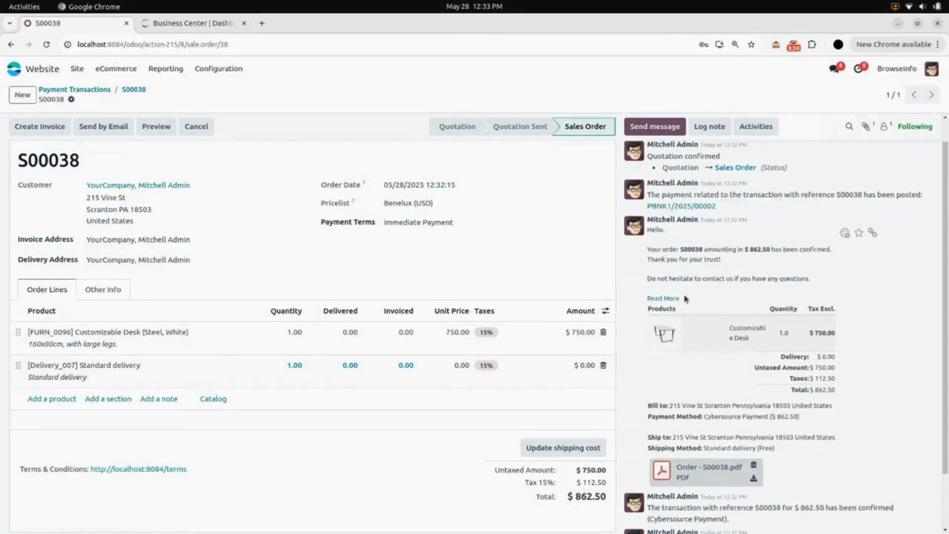
scroll(685, 298, up, 3)
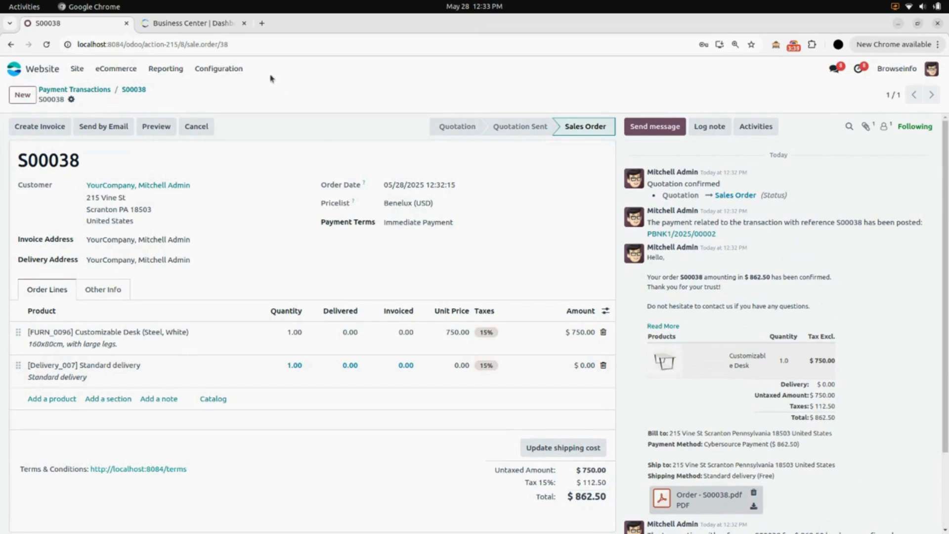
Switch to the Cybersource Business Center and examine the Transaction Management transactions list for the new order's payment.
click(216, 28)
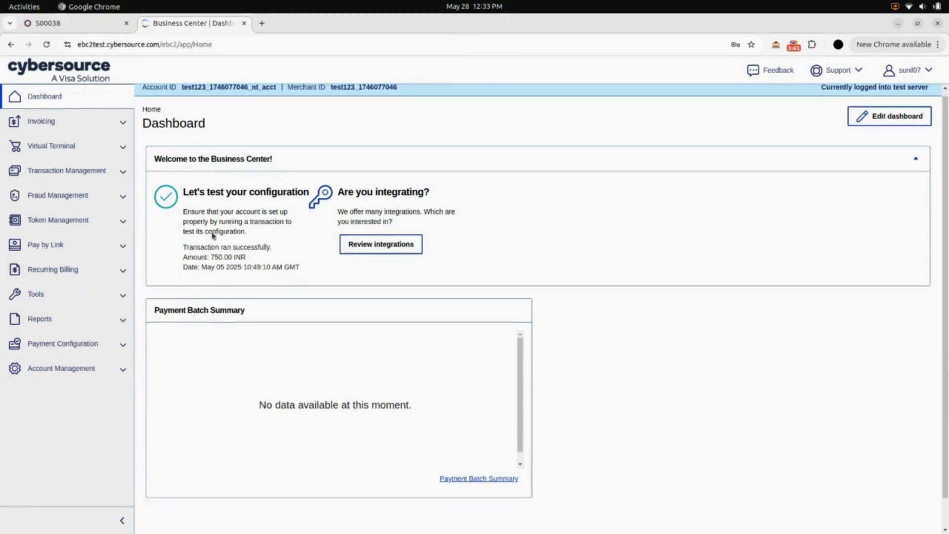
scroll(212, 237, down, 1)
scroll(212, 236, up, 1)
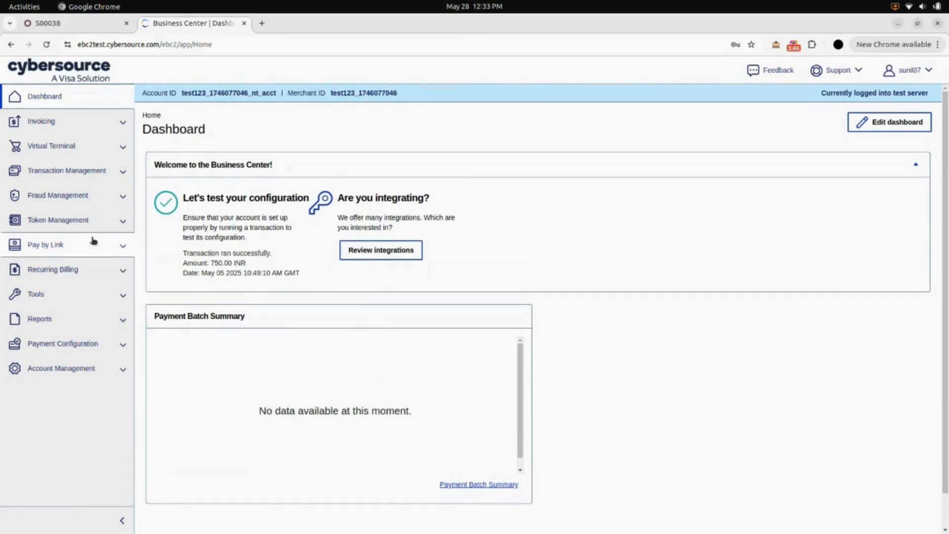
click(56, 172)
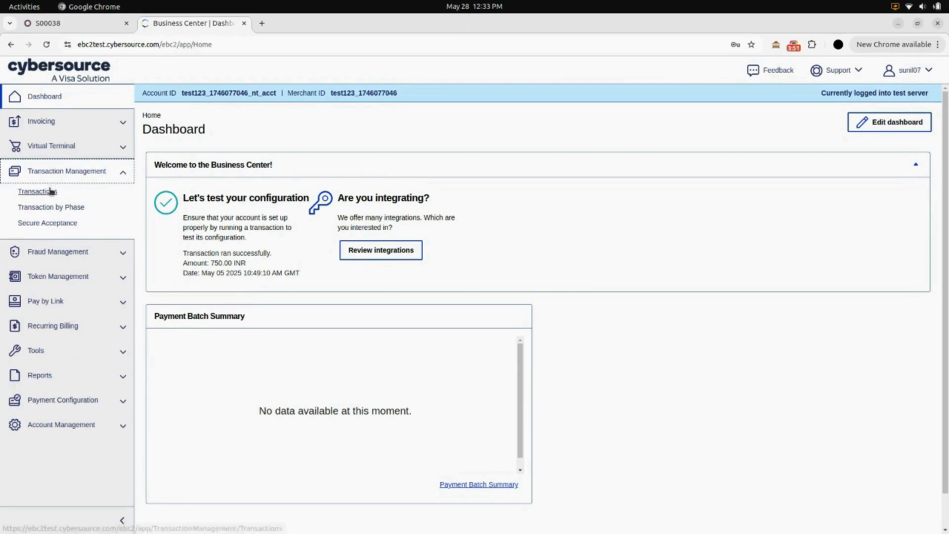
click(51, 191)
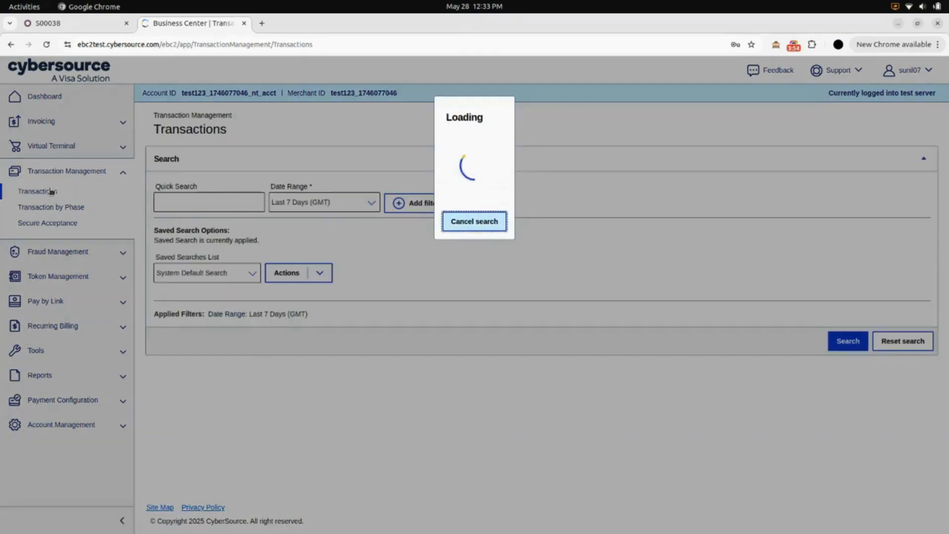
scroll(214, 262, down, 5)
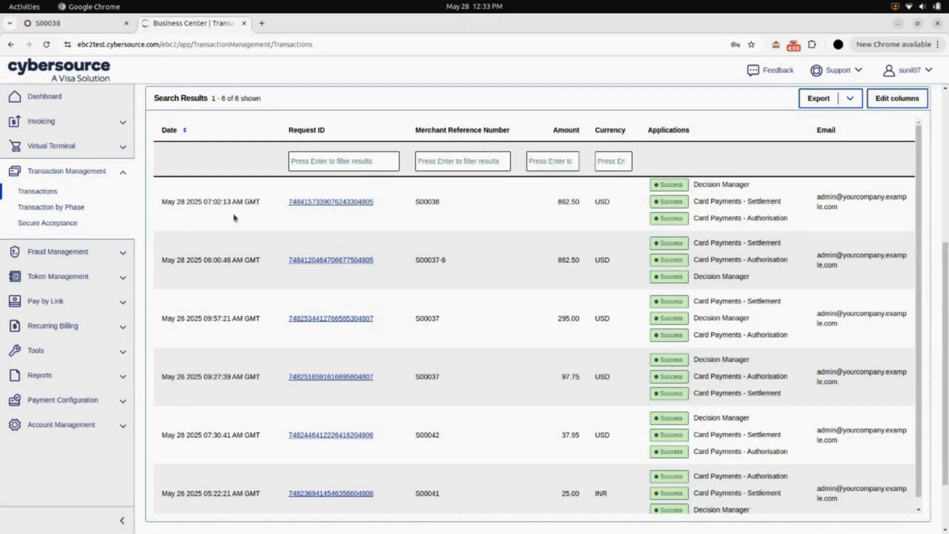
Switch back to Odoo and return to its home screen of apps.
click(87, 26)
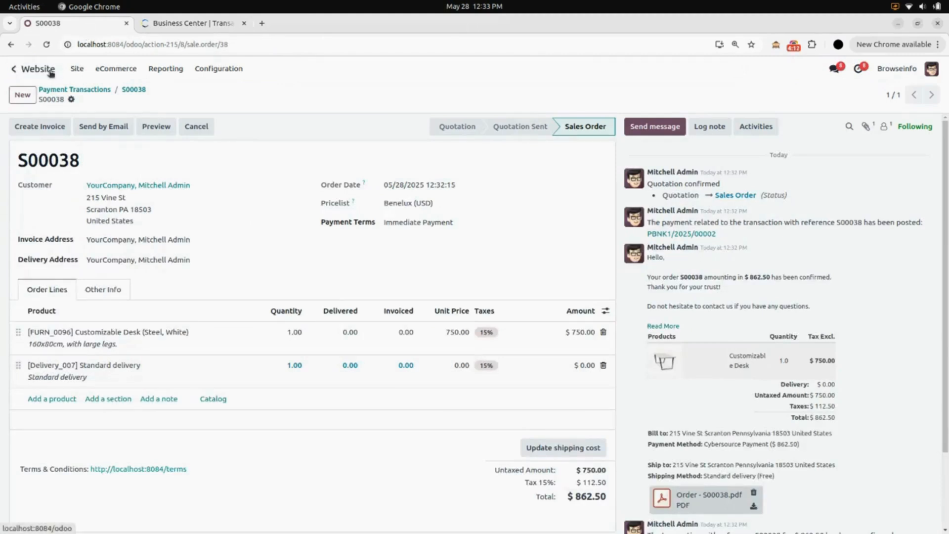
click(15, 69)
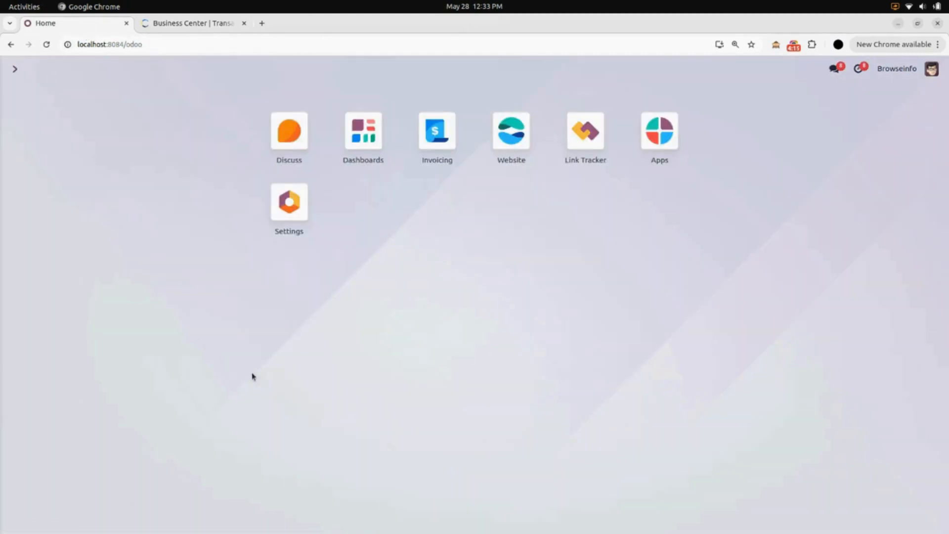